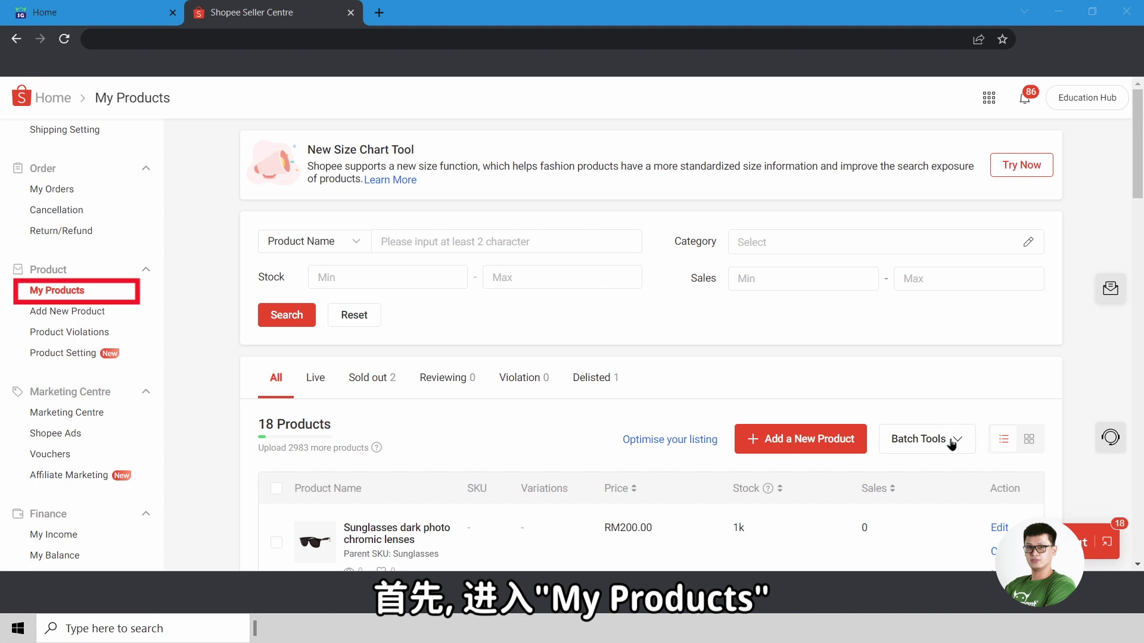
Step: Generate a Sales Info mass update template under Batch Tools > Mass Update and download it
left_click(952, 444)
left_click(918, 499)
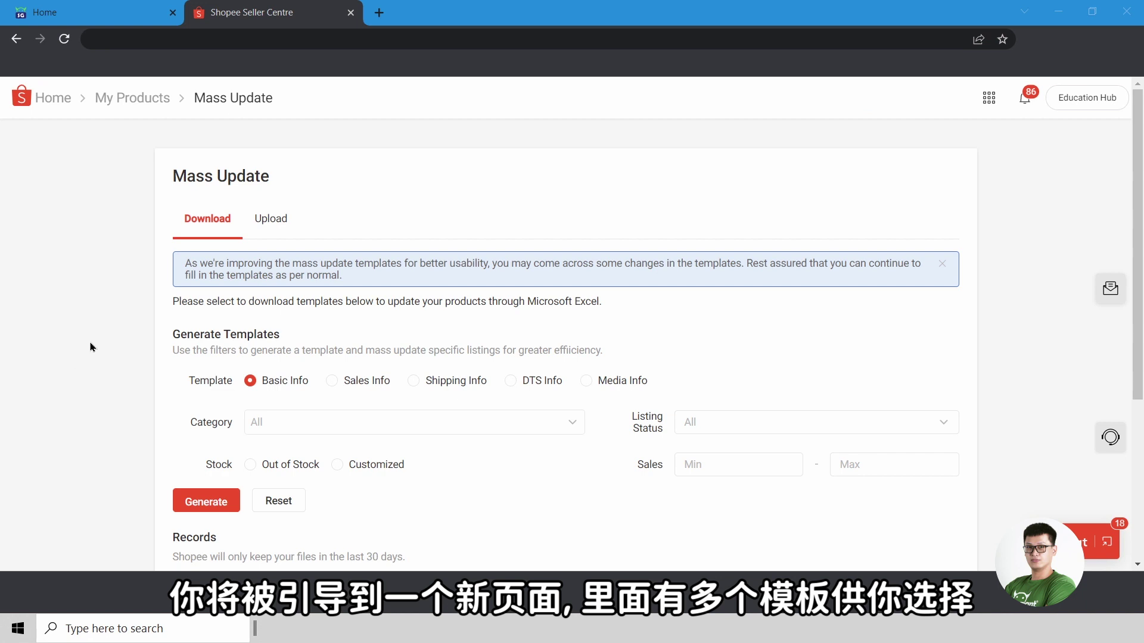
left_click(358, 385)
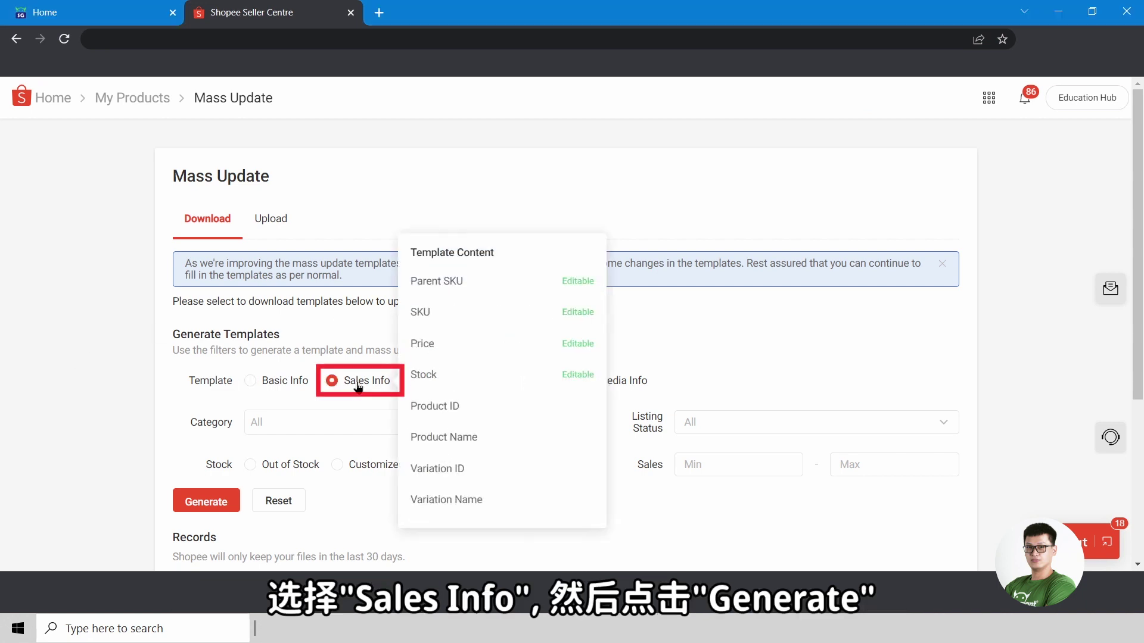
left_click(209, 502)
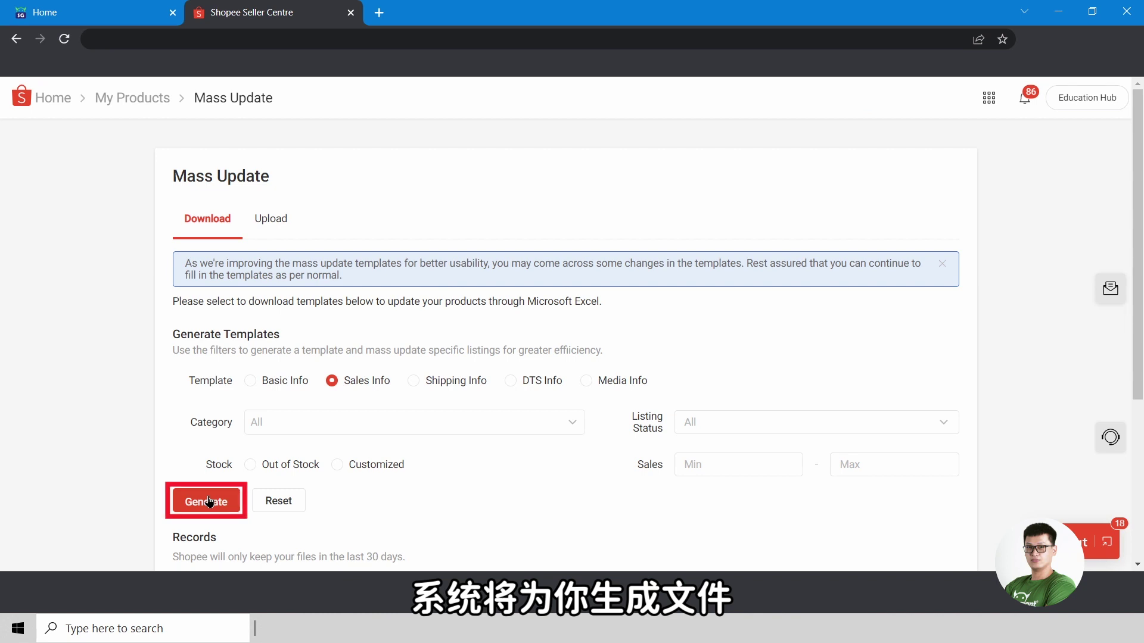
scroll(166, 345, "down", 4)
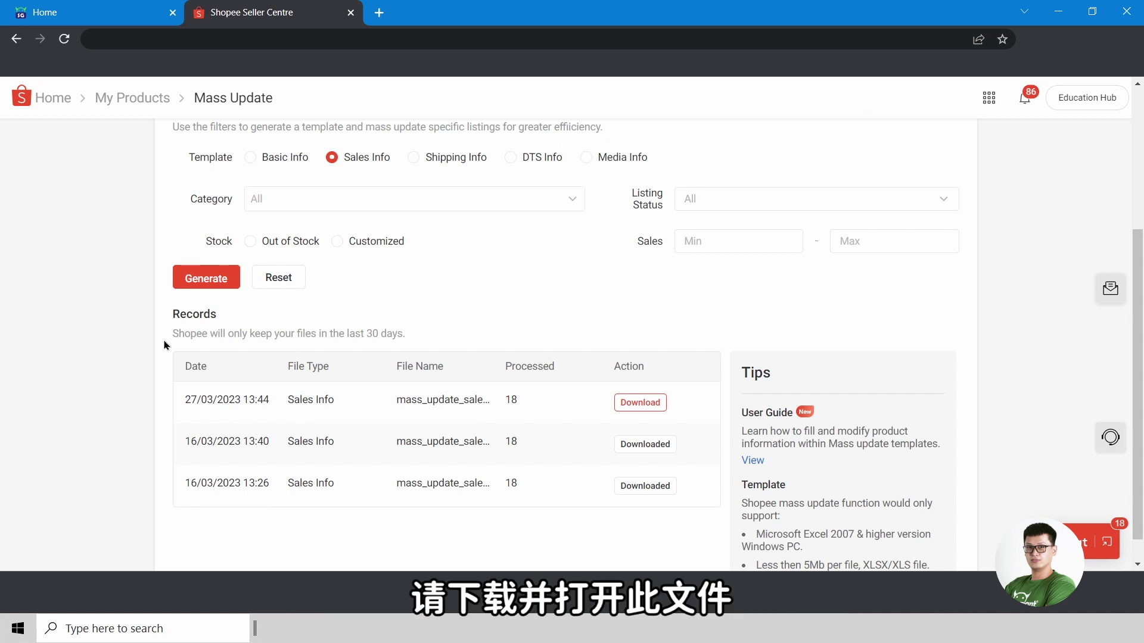
left_click(656, 402)
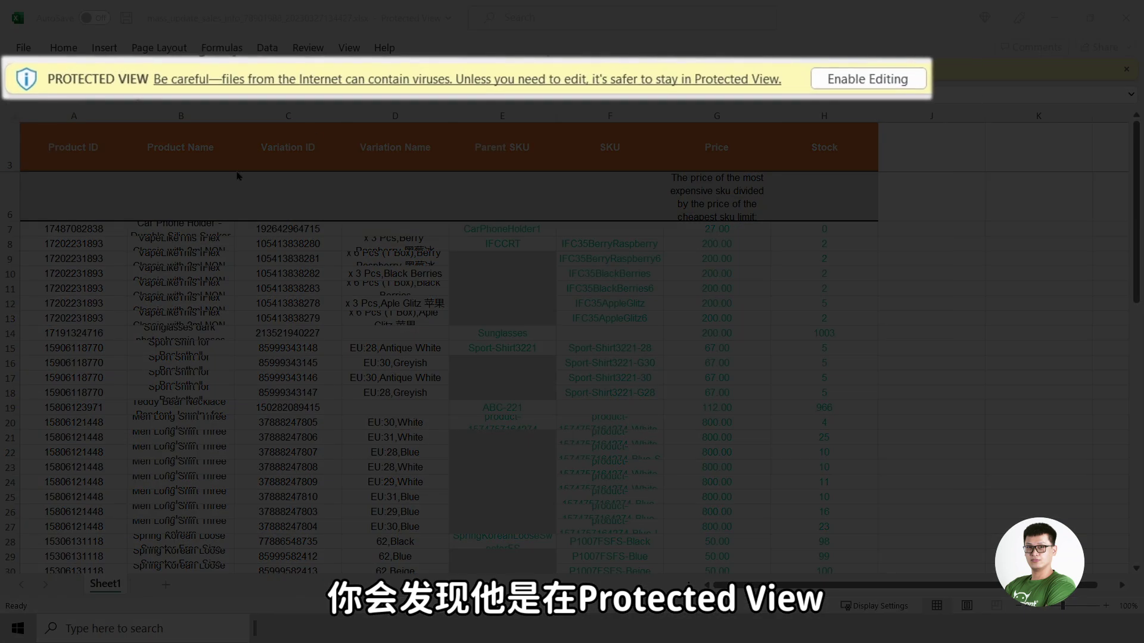
Step: Enable editing on the downloaded workbook and unprotect Sheet1 from the File > Info page
left_click(636, 71)
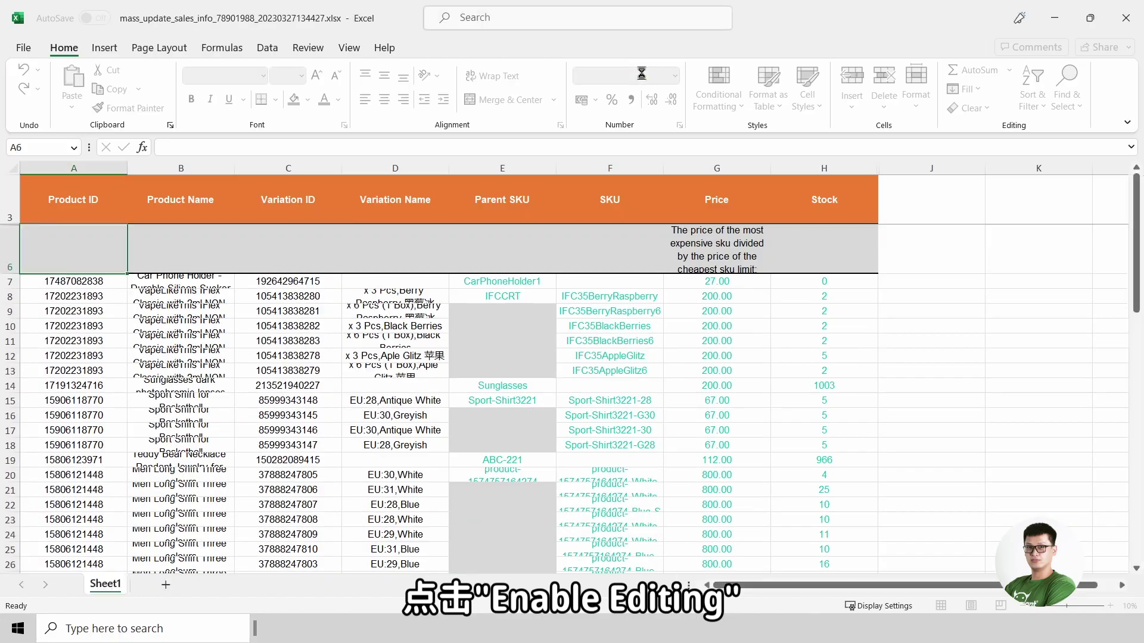
left_click(24, 48)
left_click(41, 186)
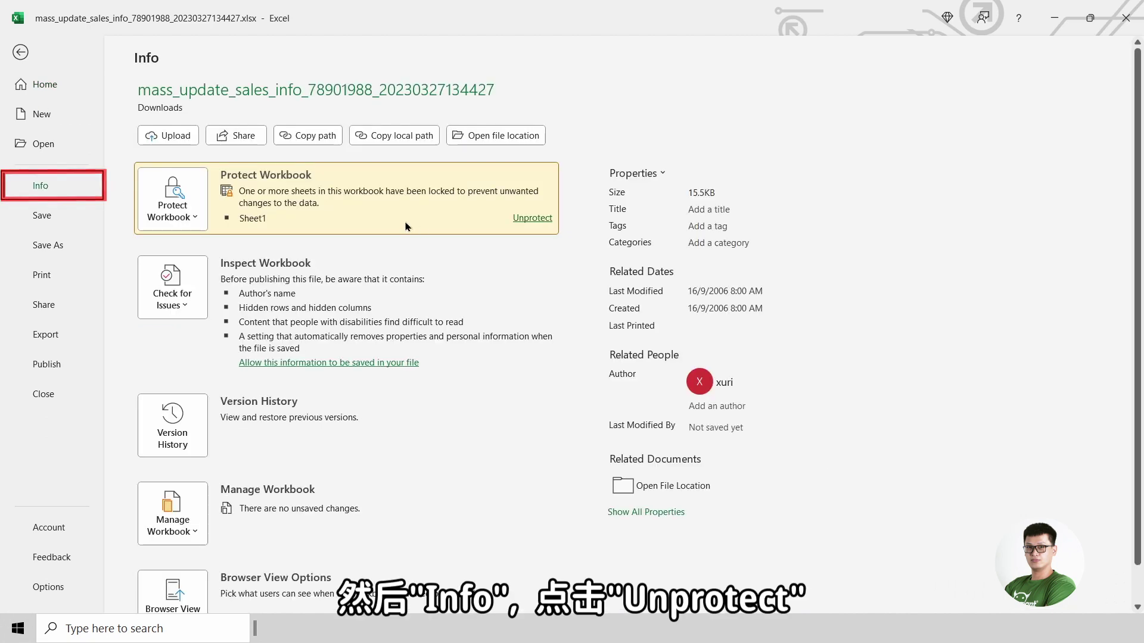
left_click(524, 218)
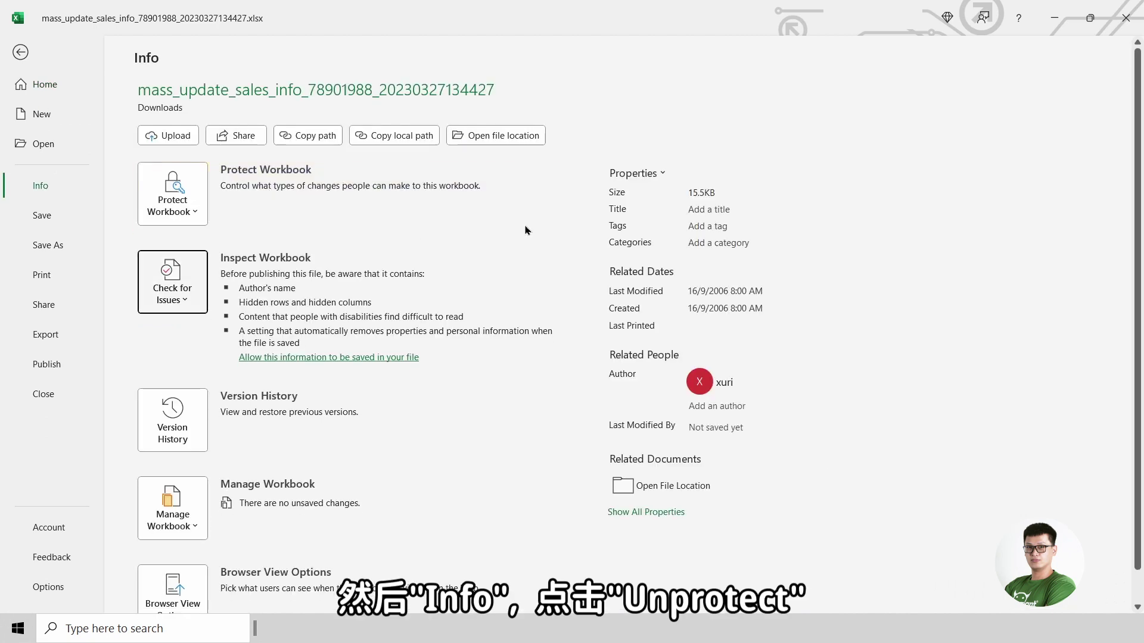
Step: Leave the File backstage and return to the Sheet1 worksheet
key("Escape")
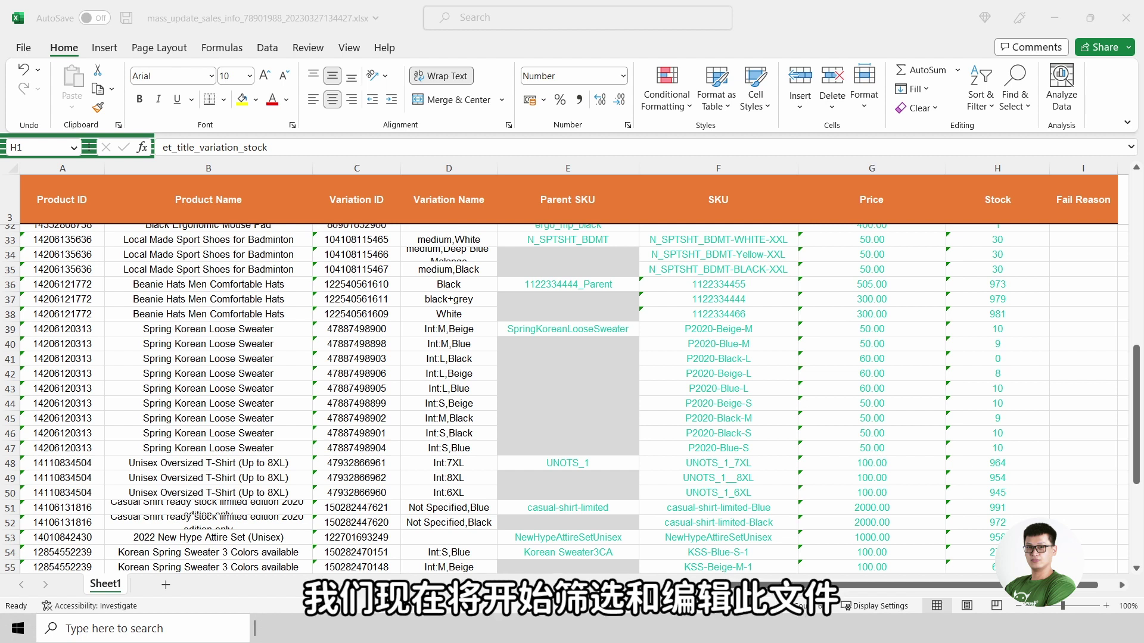
Step: Add filters to header row 3
left_click(8, 202)
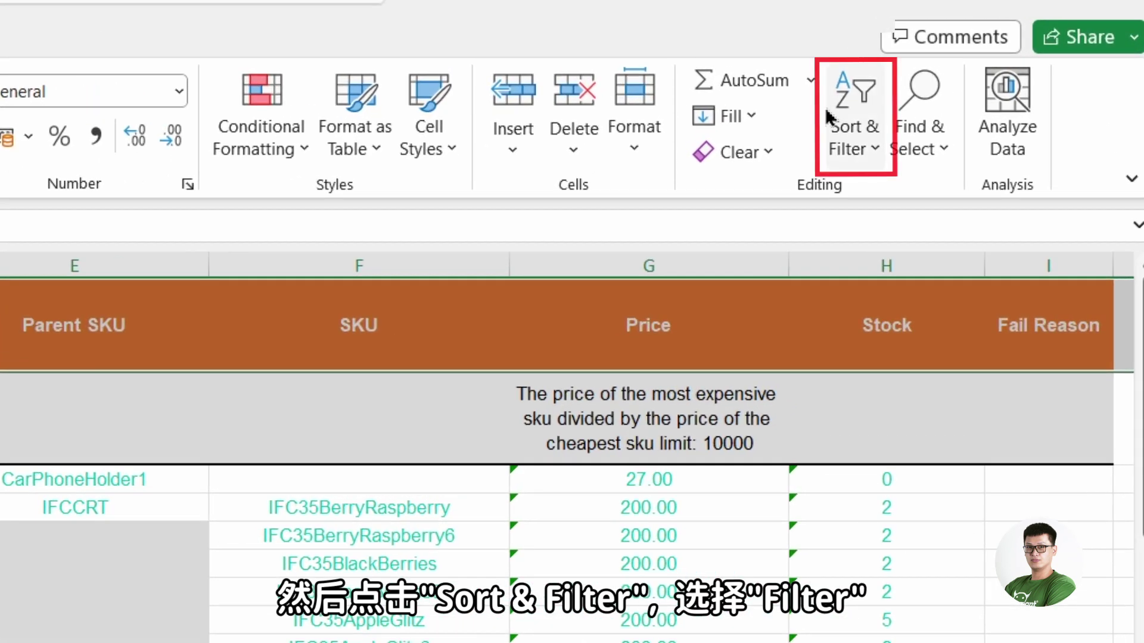
left_click(869, 122)
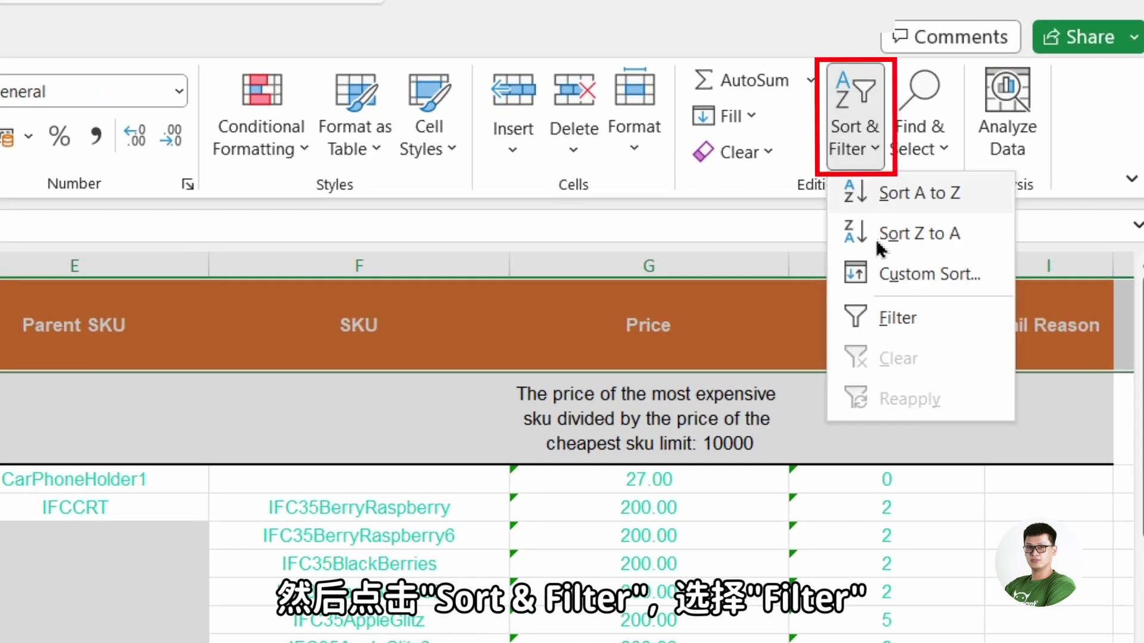
left_click(900, 334)
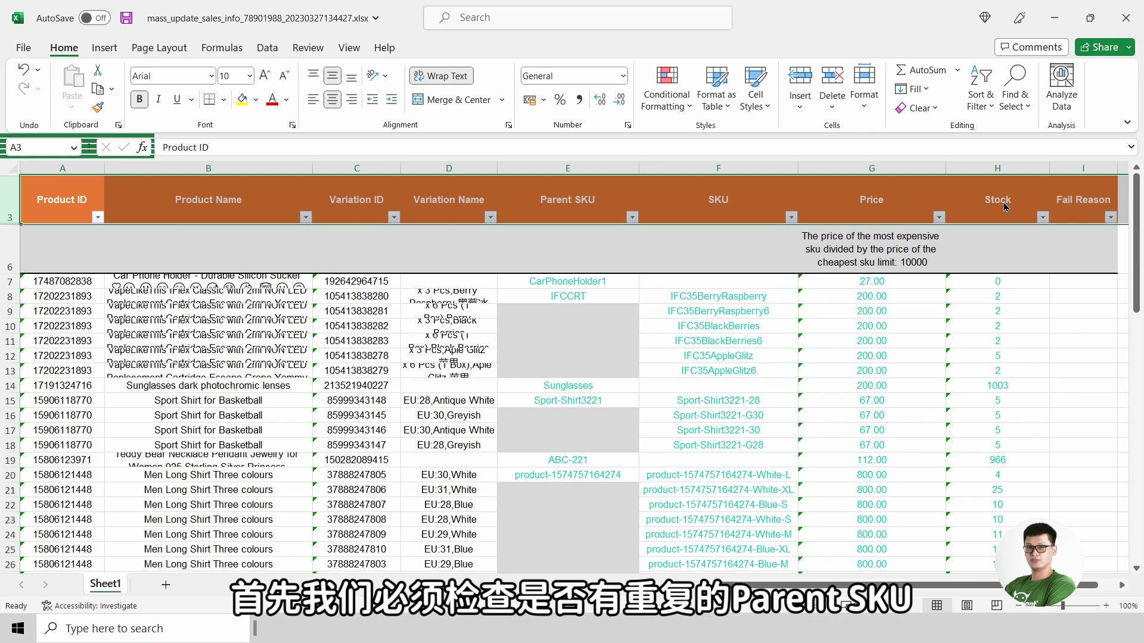
Step: Highlight duplicate values in the Parent SKU column E with light red fill
left_click(592, 167)
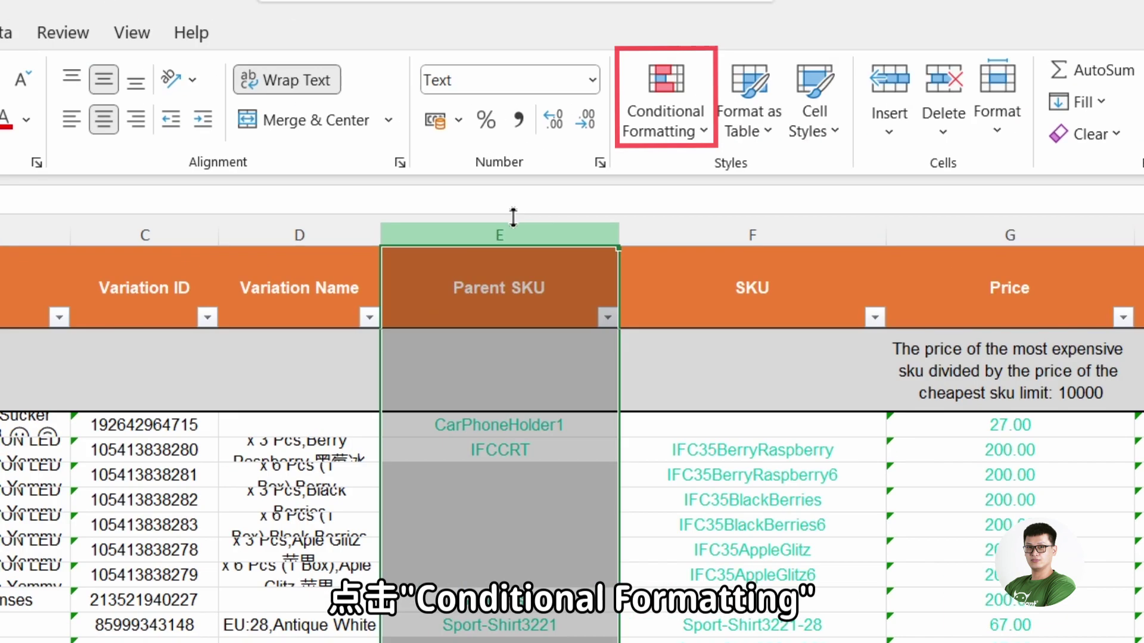
left_click(672, 91)
mouse_move(760, 184)
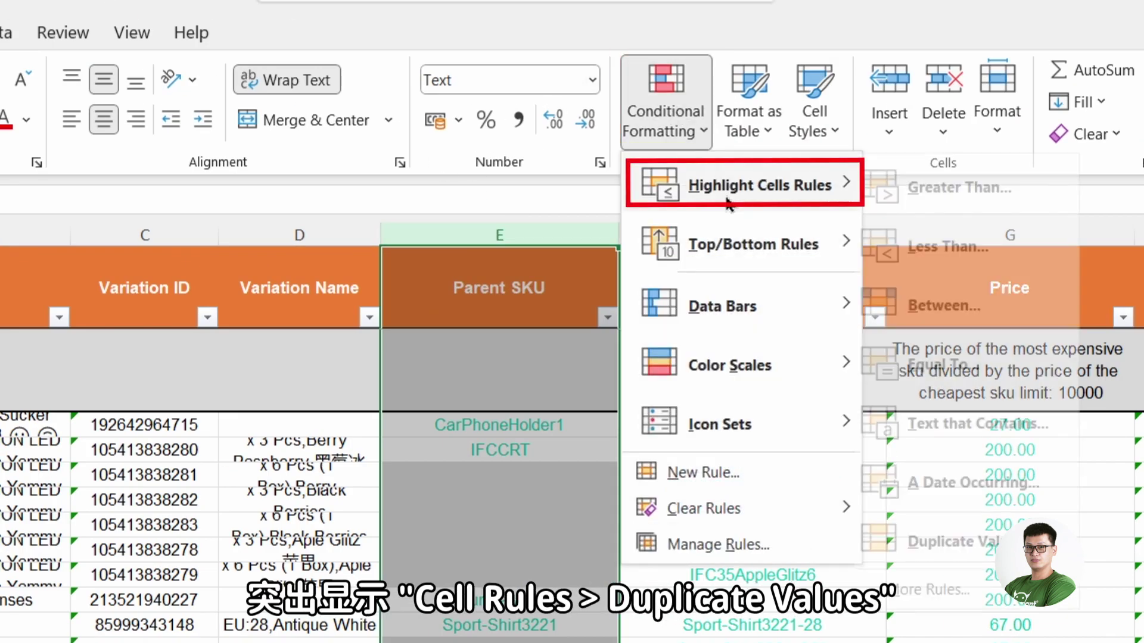
left_click(809, 551)
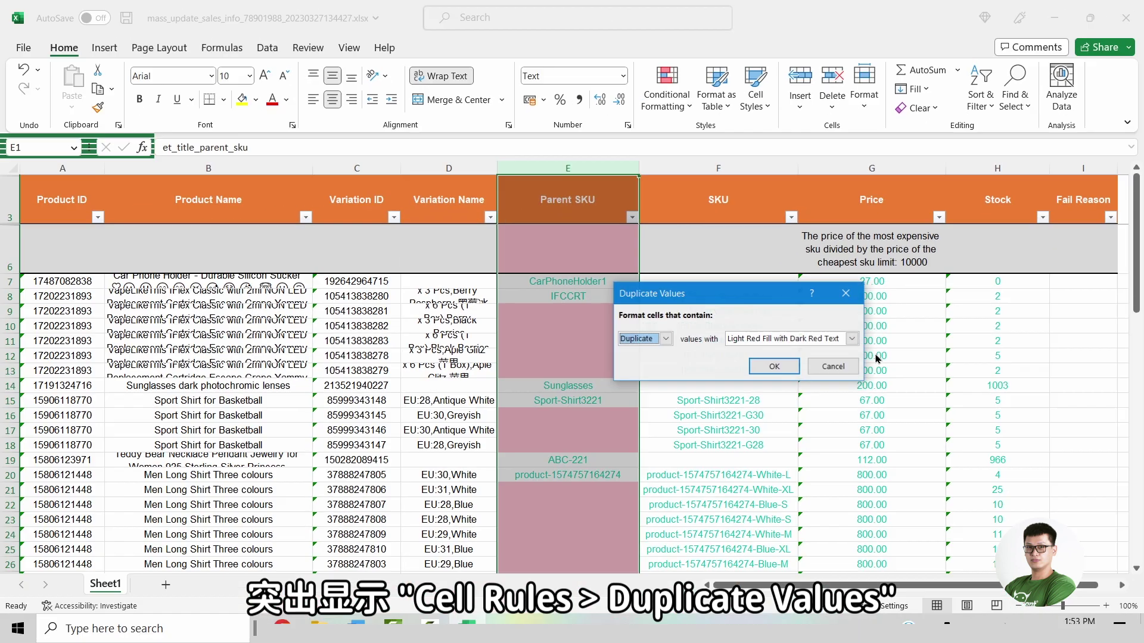
left_click(774, 367)
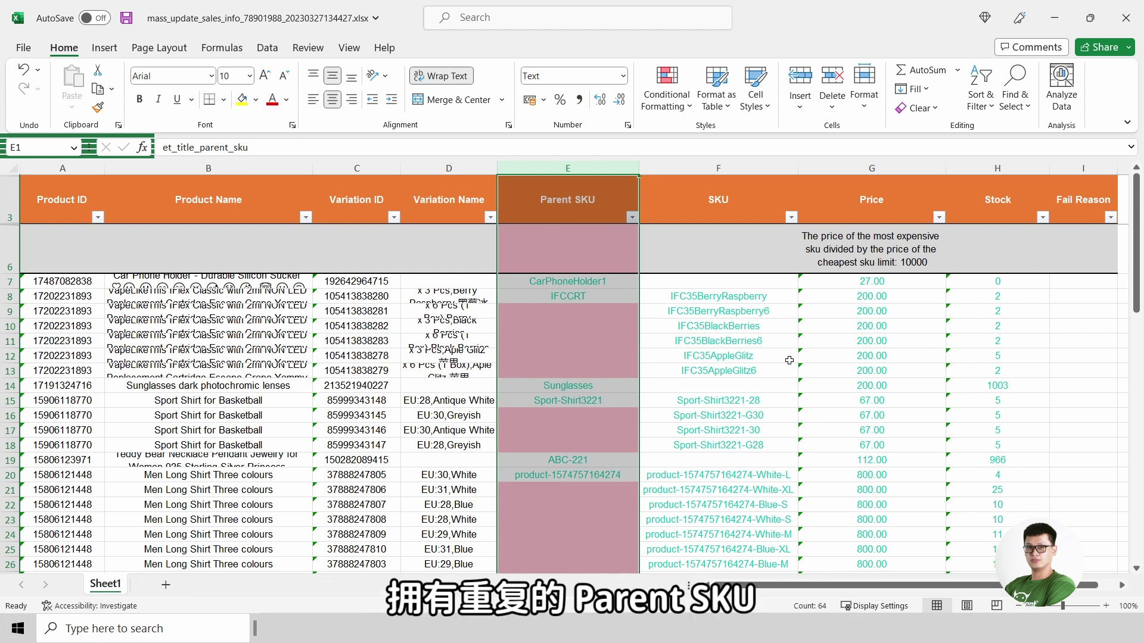
Step: Highlight duplicate values in Product ID column A with light red fill
left_click(82, 167)
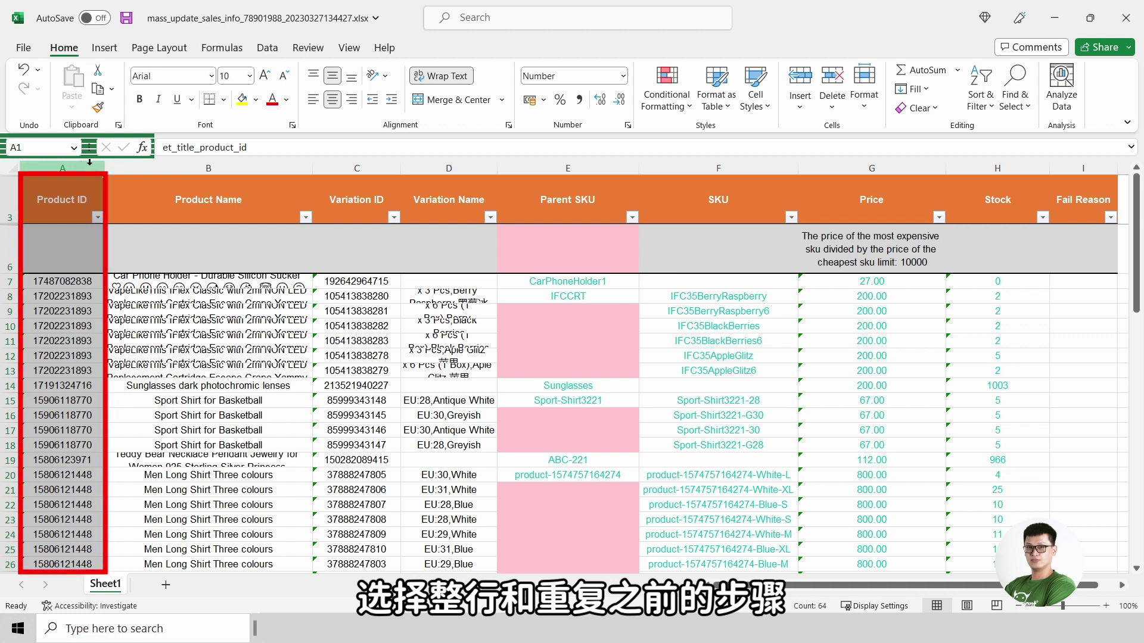
left_click(666, 90)
mouse_move(709, 135)
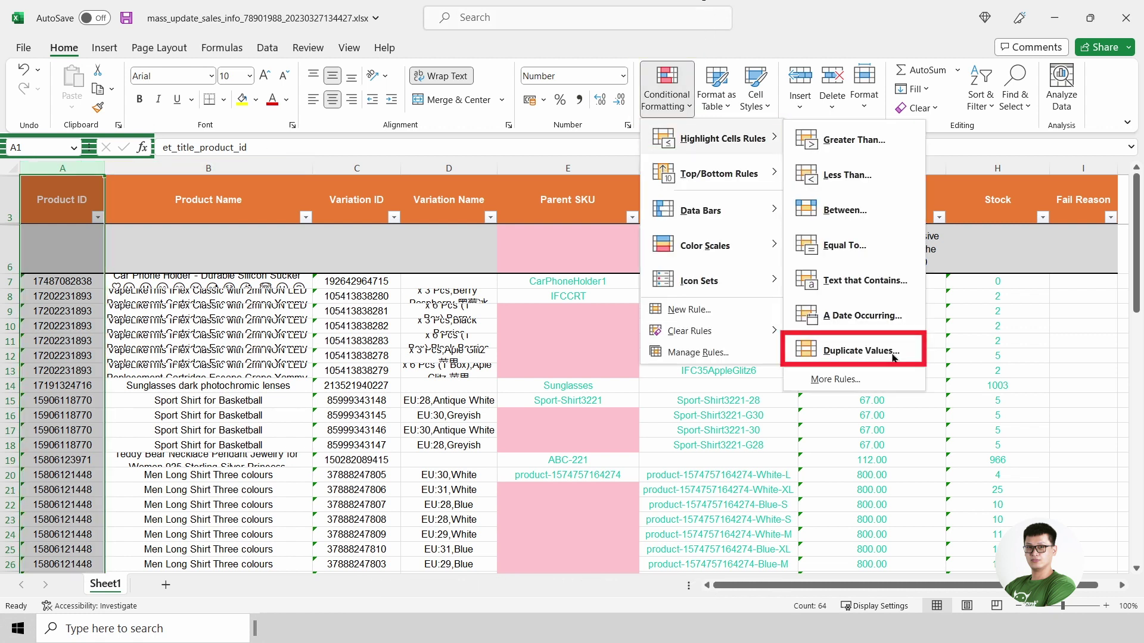
left_click(850, 353)
left_click(795, 365)
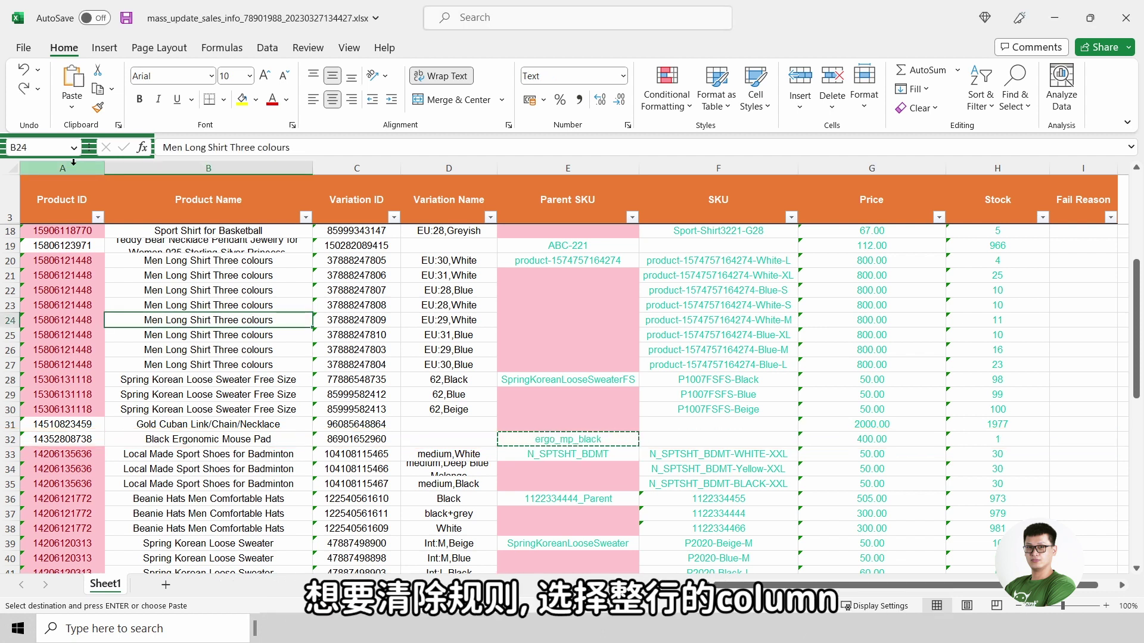
Step: Clear the conditional formatting rules from the Product ID column A
left_click(74, 164)
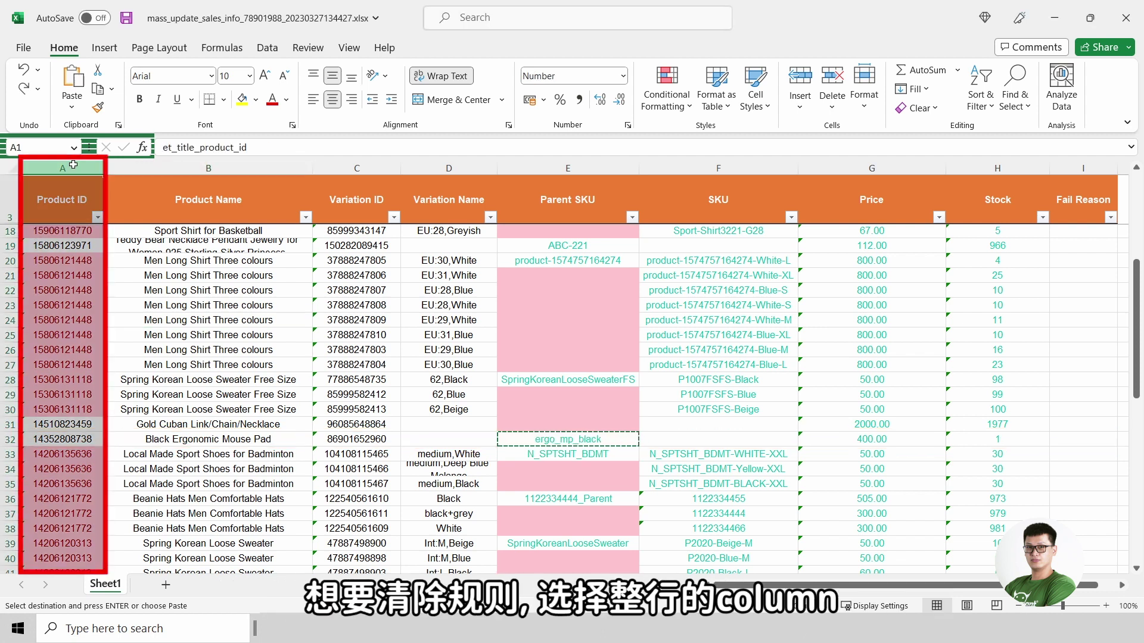
left_click(667, 89)
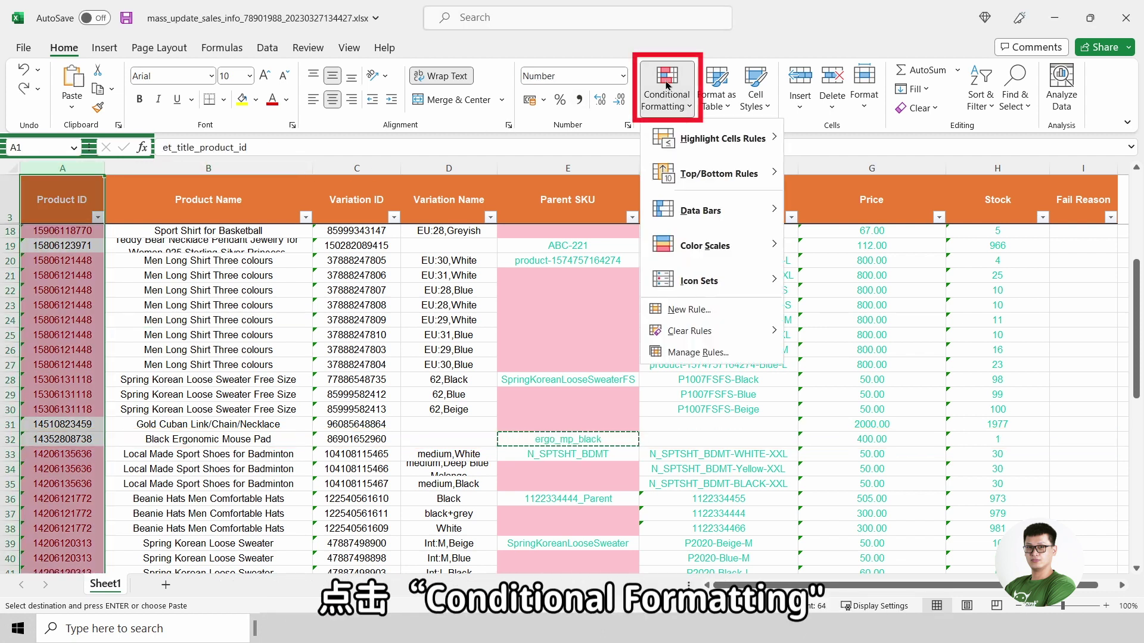
mouse_move(725, 337)
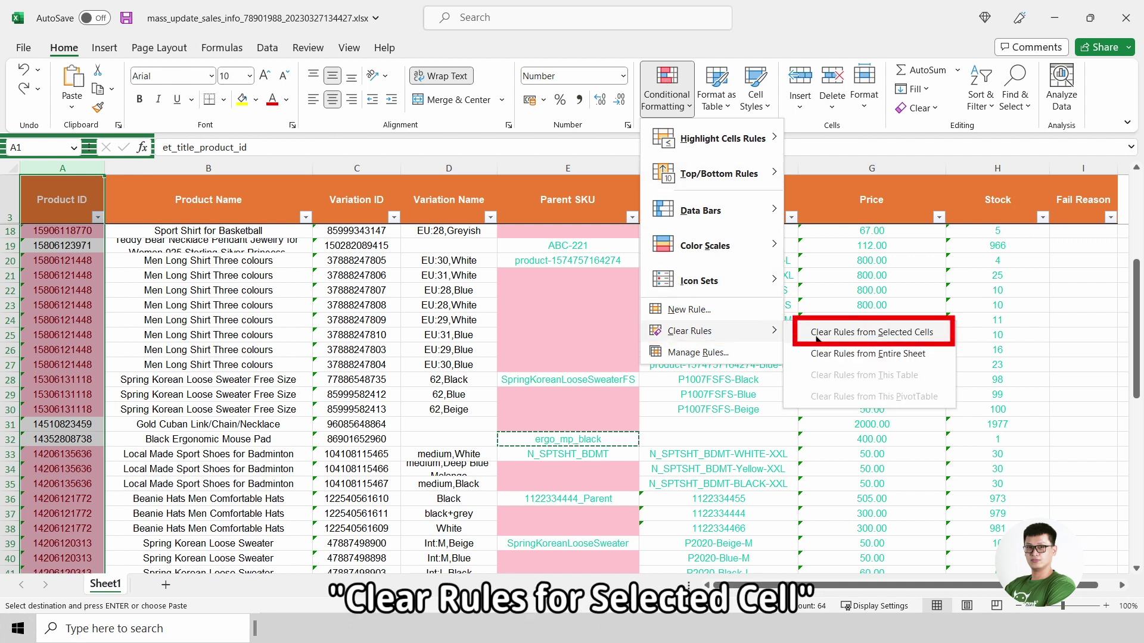
left_click(819, 328)
Step: Highlight duplicate values in the SKU column F with light red fill
left_click(718, 168)
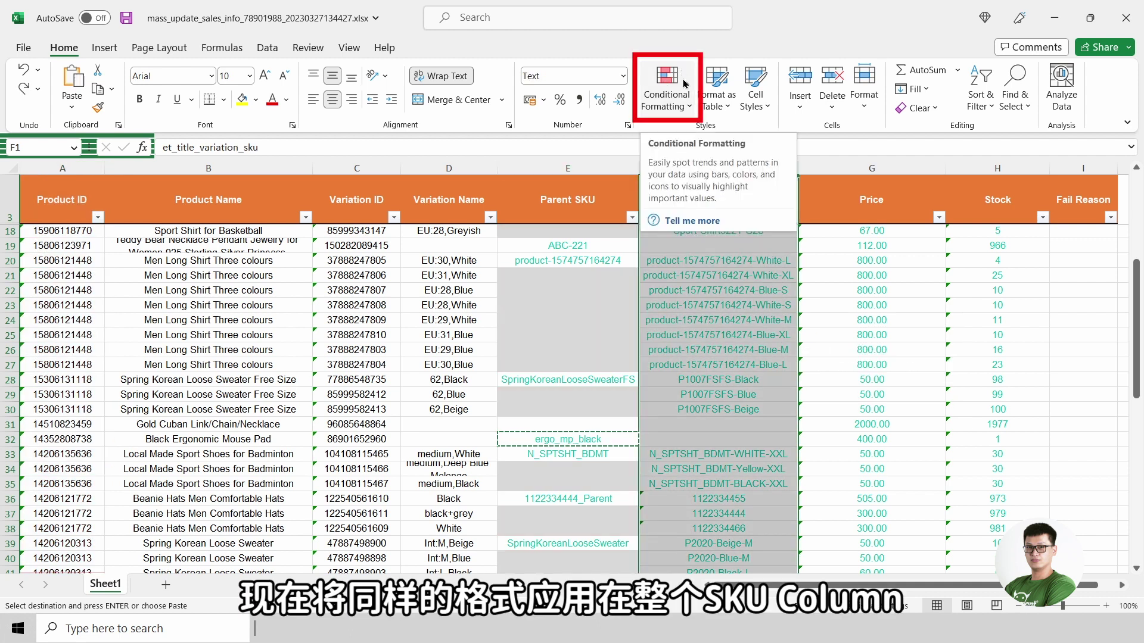
left_click(686, 85)
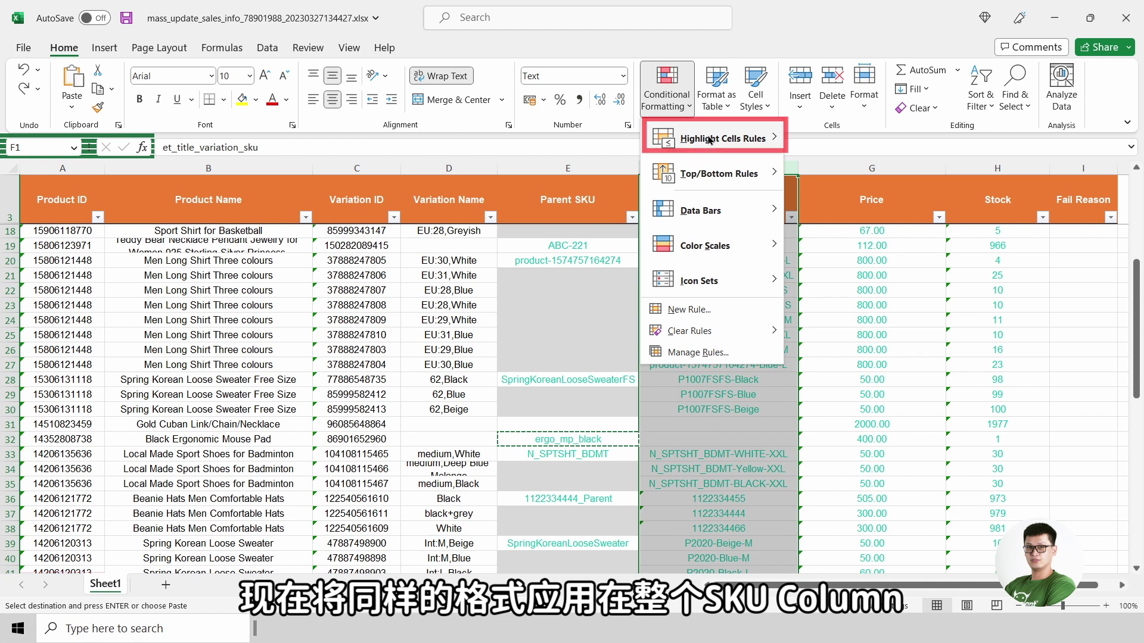
mouse_move(681, 143)
left_click(900, 354)
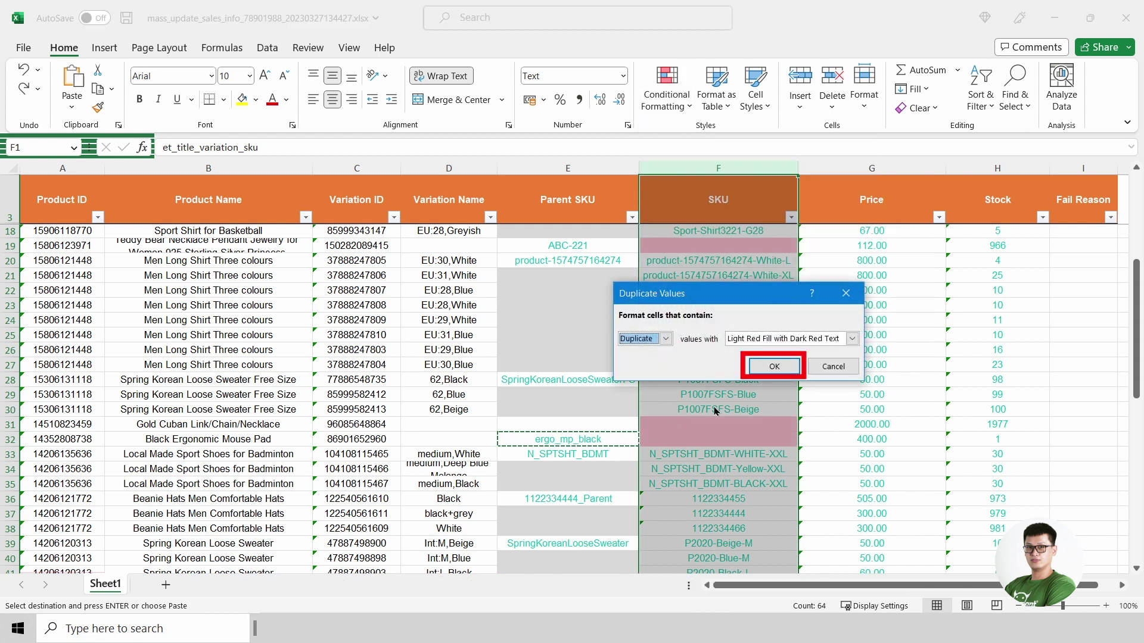
left_click(791, 368)
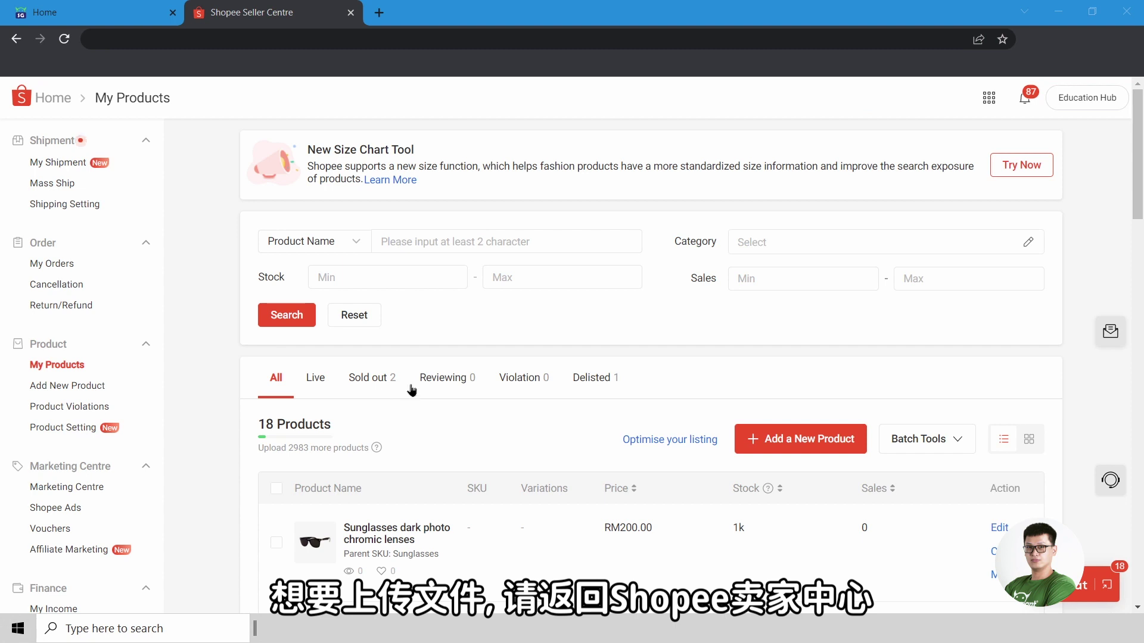
Step: Go to Batch Tools > Mass Update and switch to the Upload section
mouse_move(958, 439)
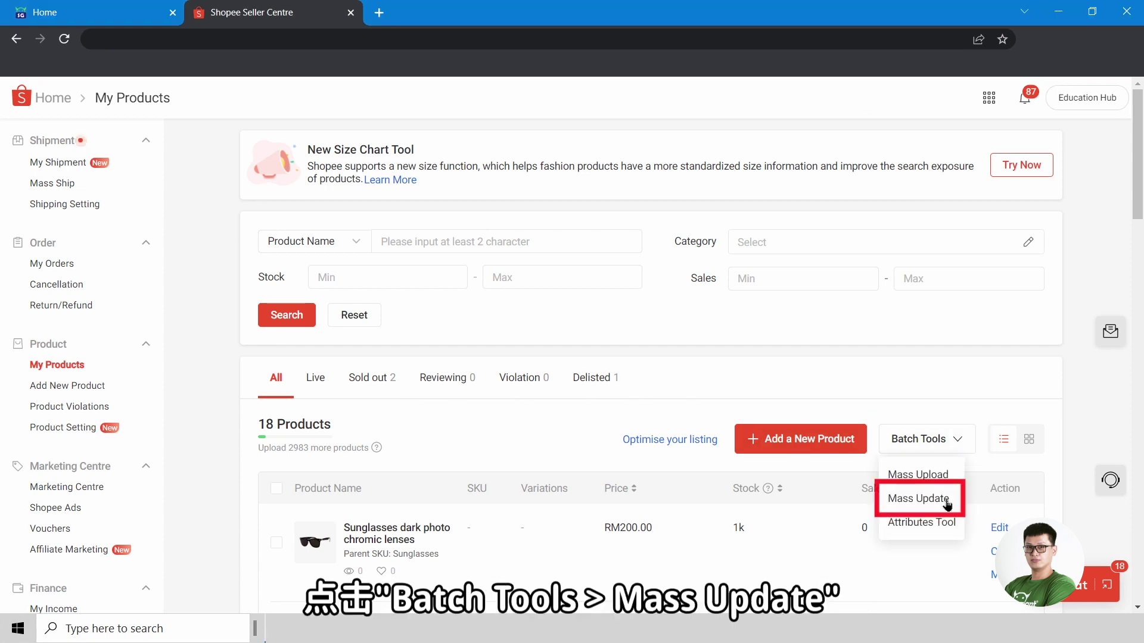
left_click(918, 498)
left_click(277, 219)
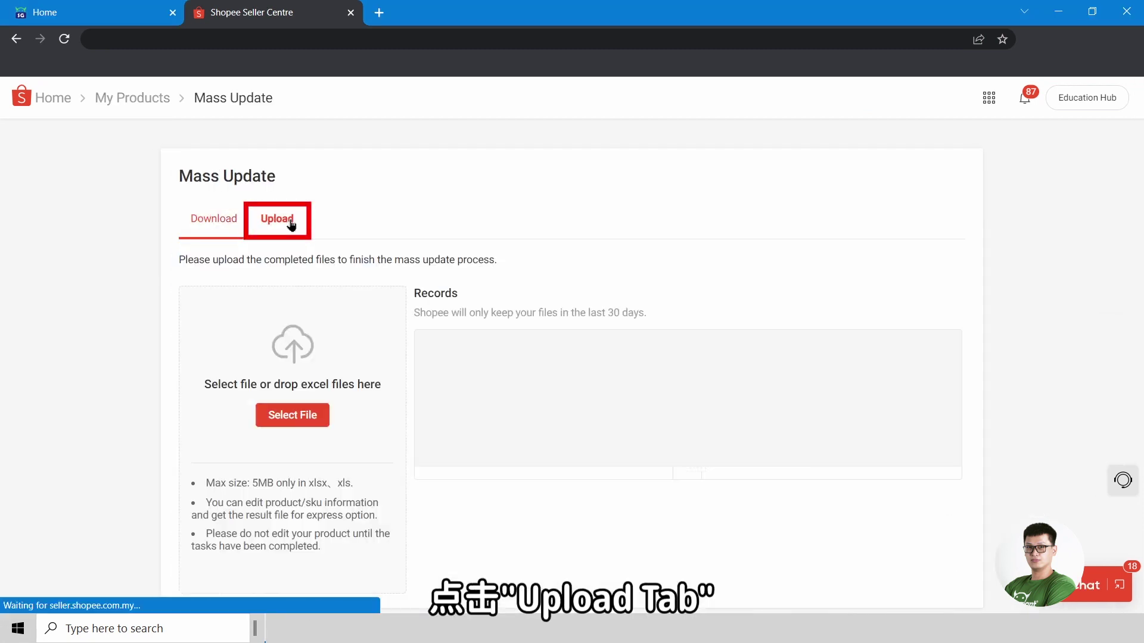